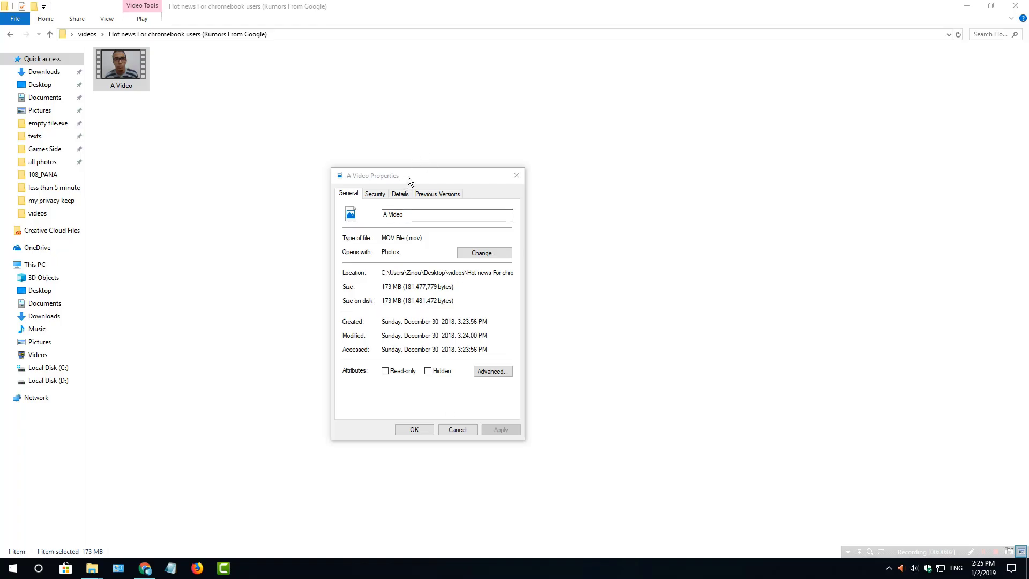
Reposition the A Video Properties dialog around the screen by its title bar
left_click_drag(407, 176, 405, 172)
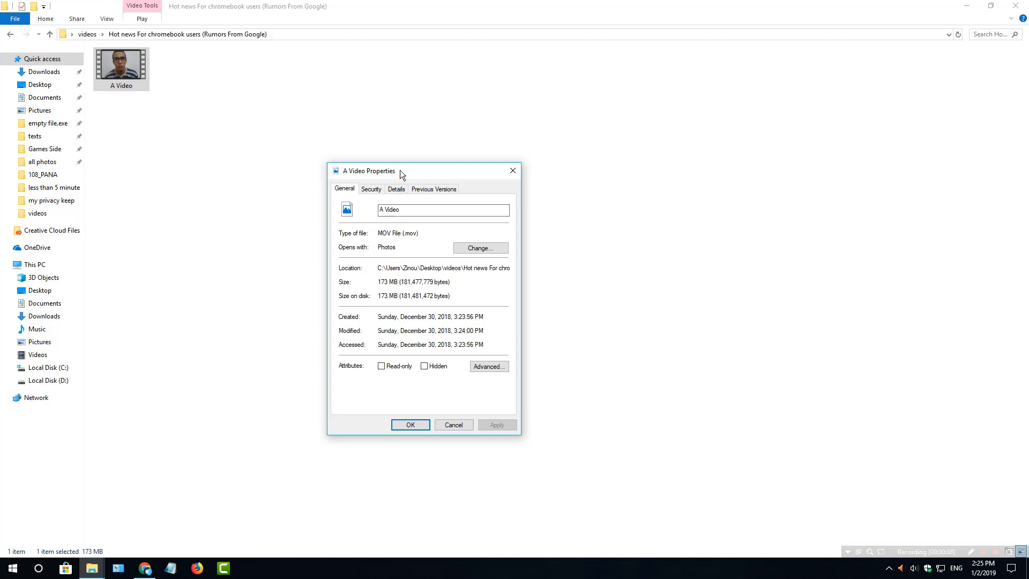
left_click_drag(399, 169, 403, 162)
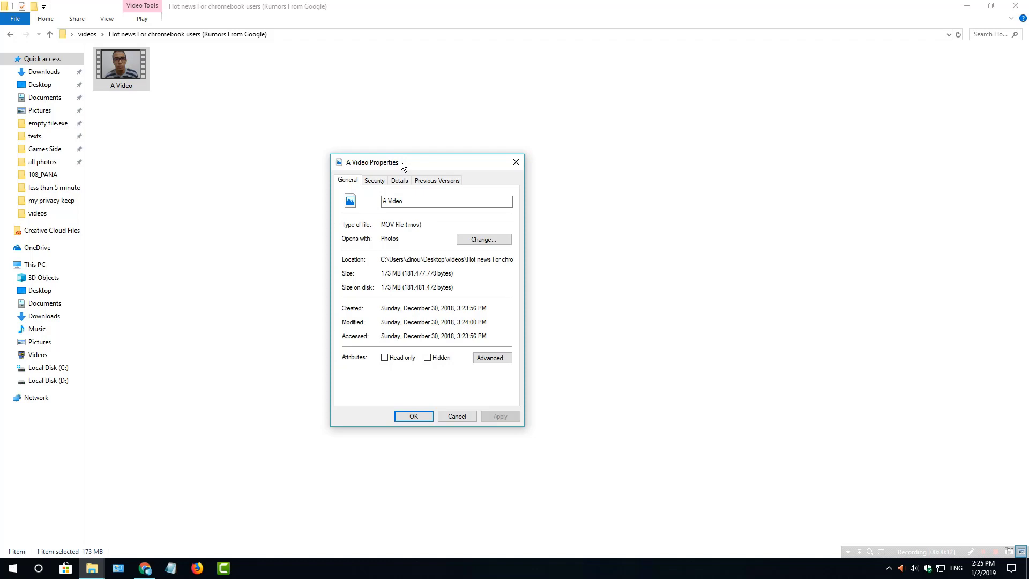
left_click_drag(401, 162, 442, 179)
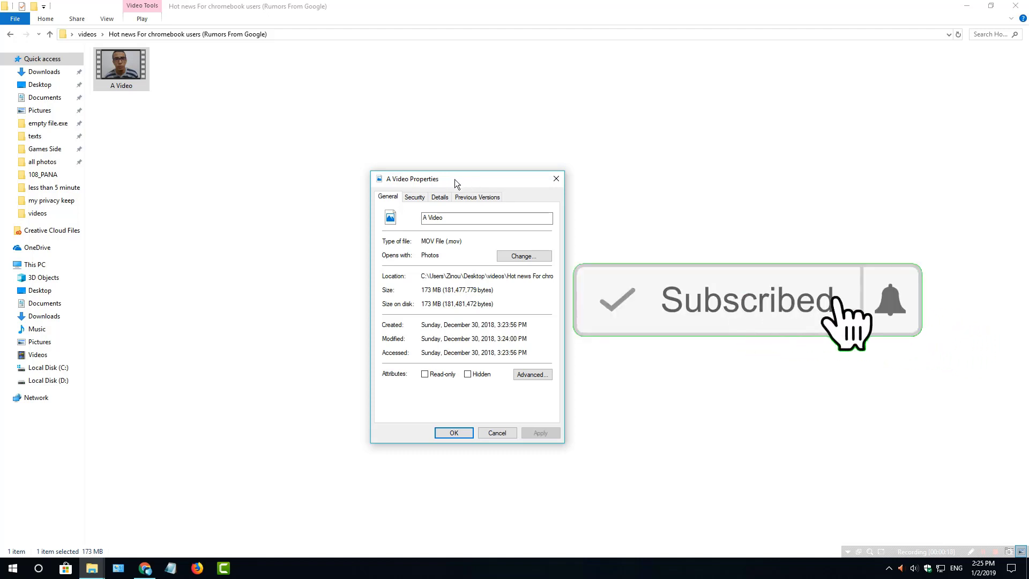
left_click_drag(454, 179, 403, 175)
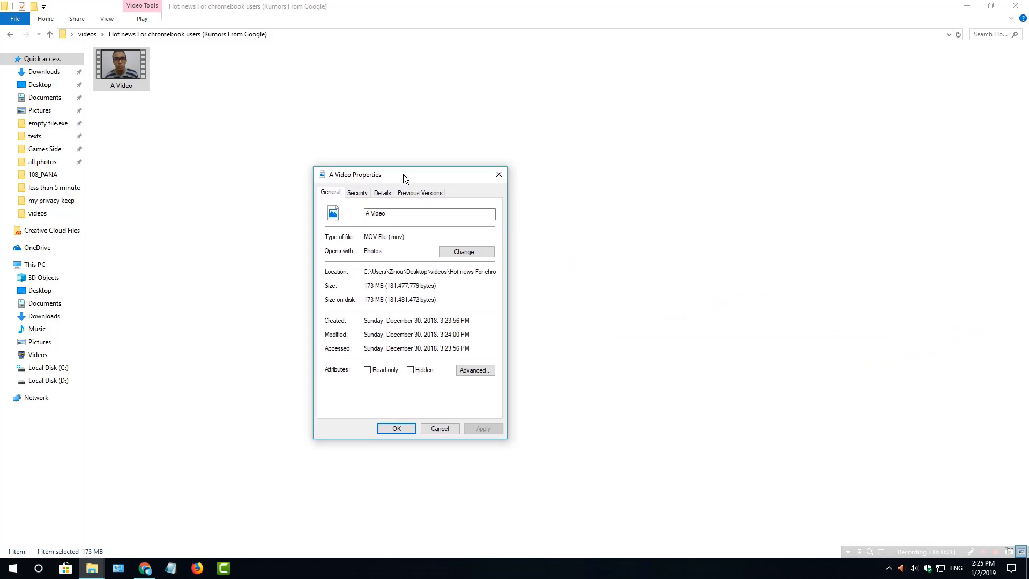
left_click_drag(404, 174, 416, 118)
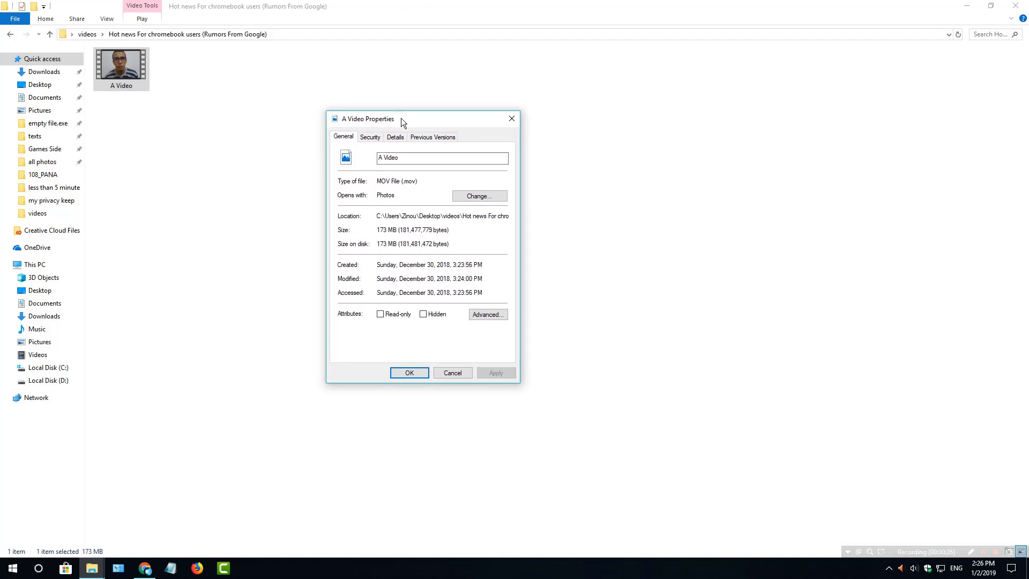
left_click_drag(402, 119, 383, 132)
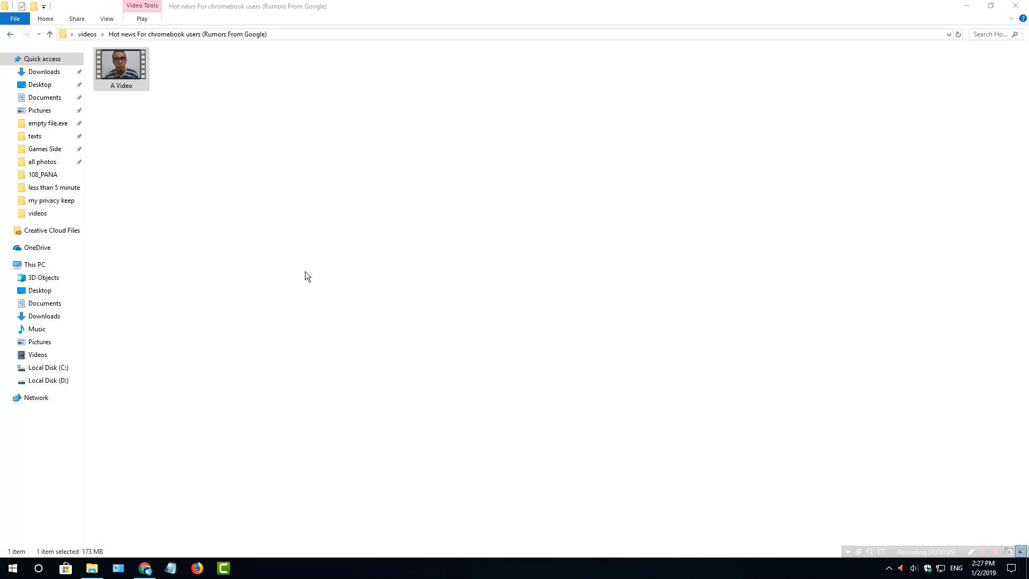
left_click(12, 568)
left_click(14, 569)
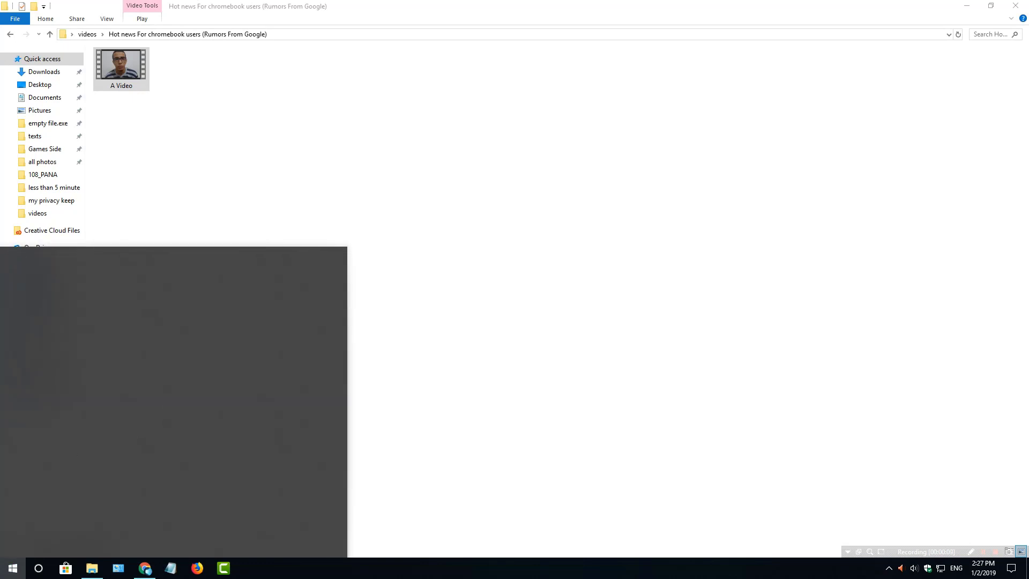
left_click(303, 183)
right_click(302, 183)
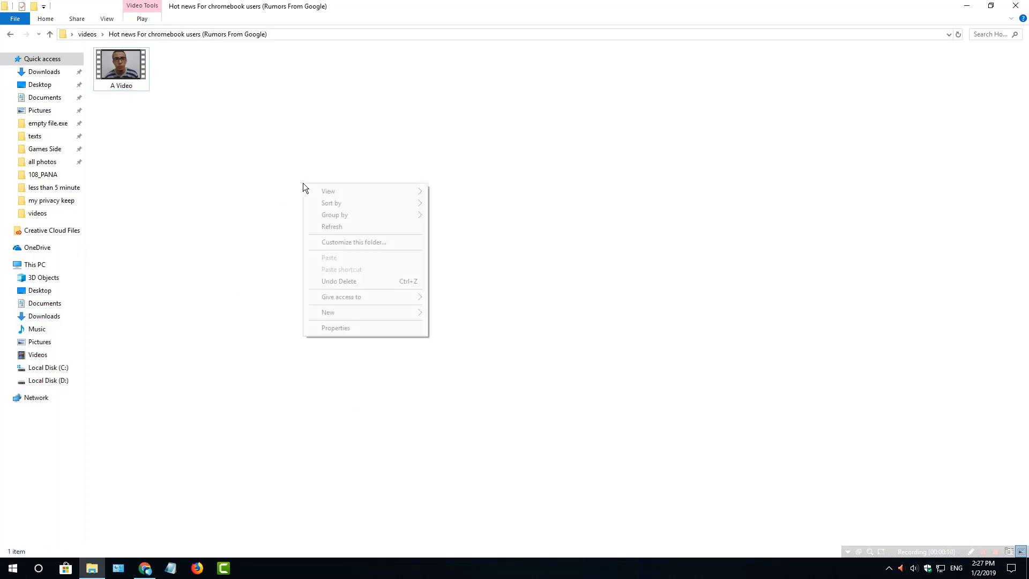
left_click(245, 133)
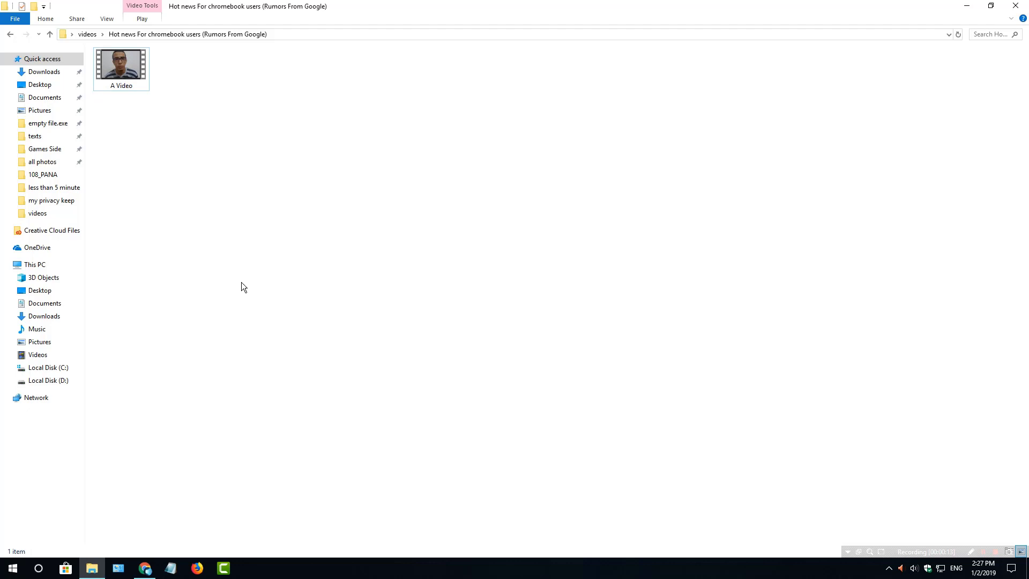
right_click(133, 82)
left_click(183, 352)
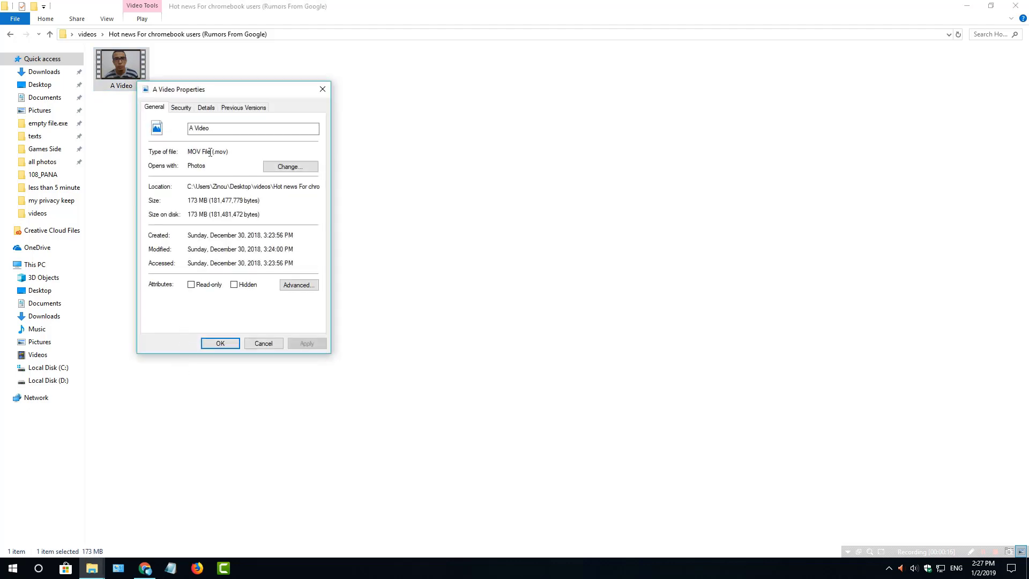
double_click(218, 151)
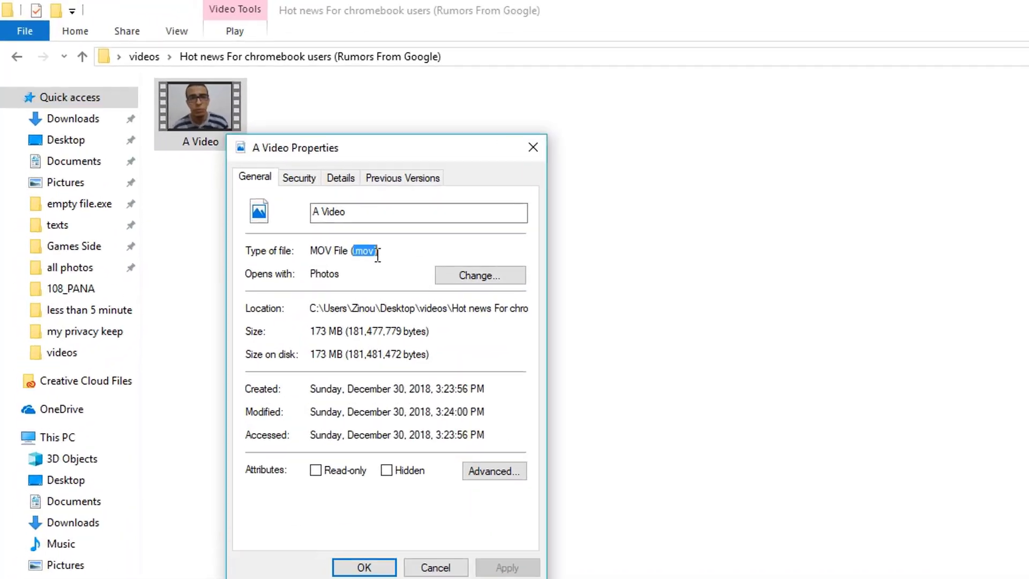
left_click(323, 89)
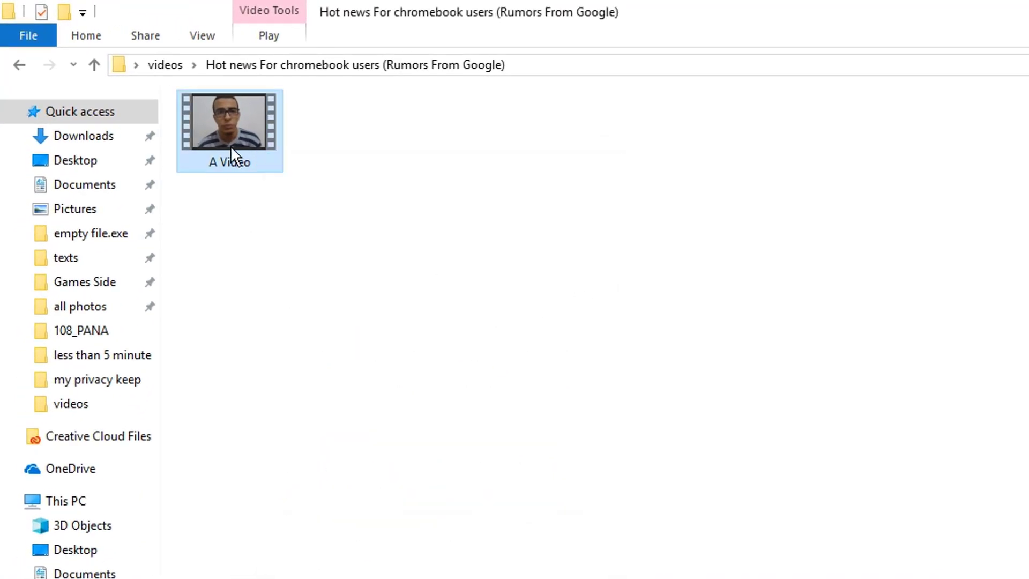
mouse_move(200, 113)
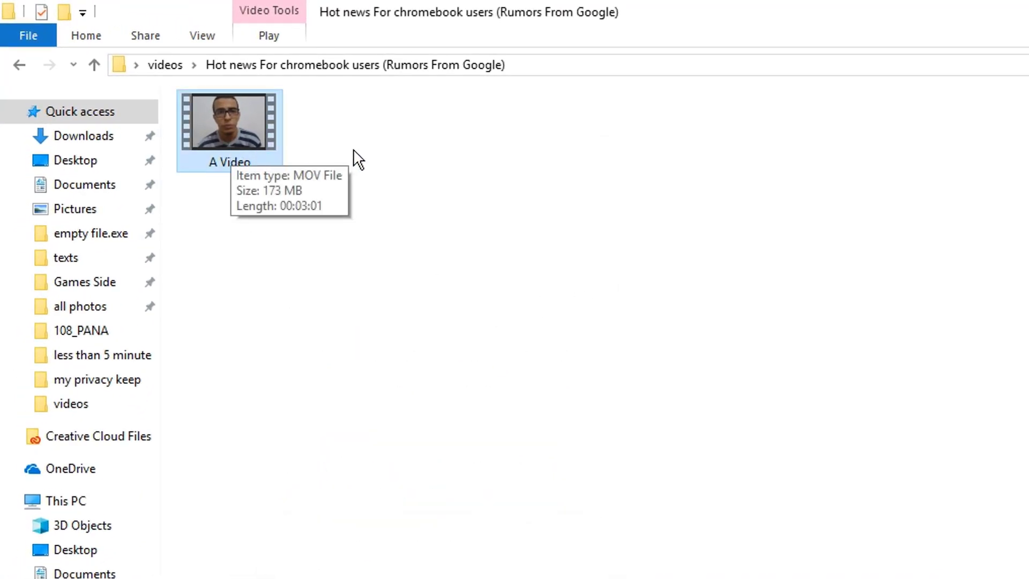
left_click_drag(160, 152, 138, 96)
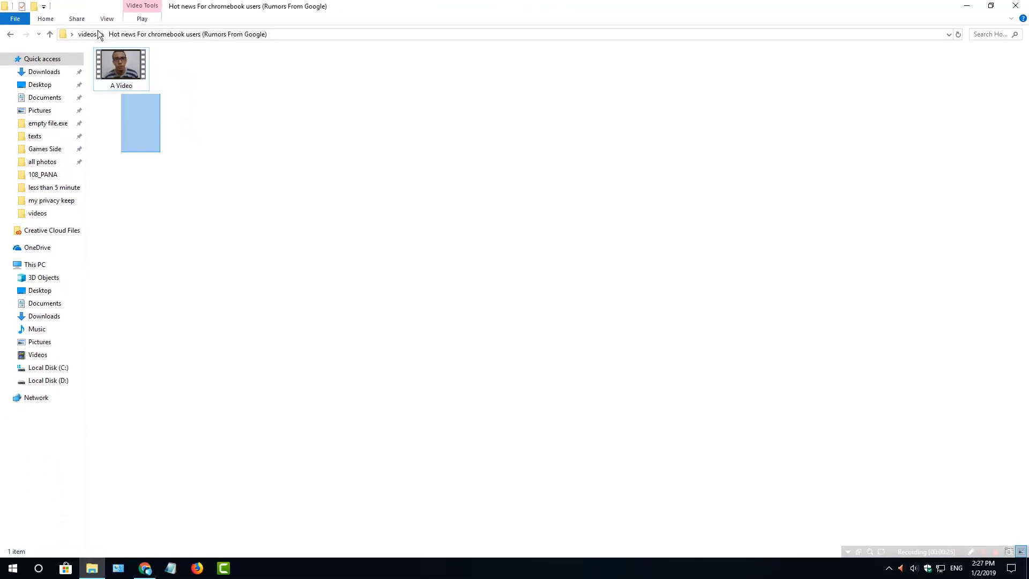
left_click(133, 73)
right_click(129, 77)
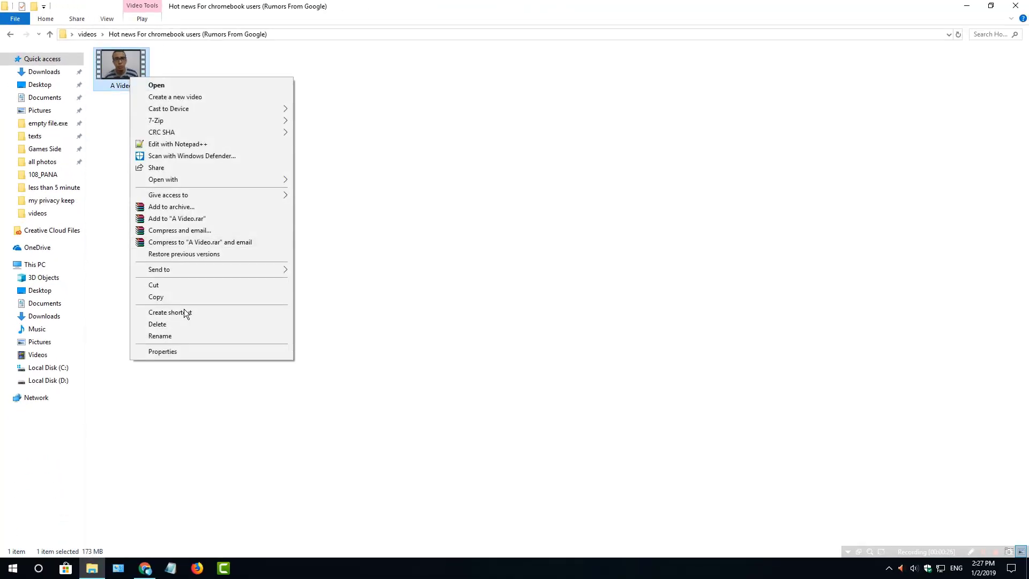
left_click(176, 355)
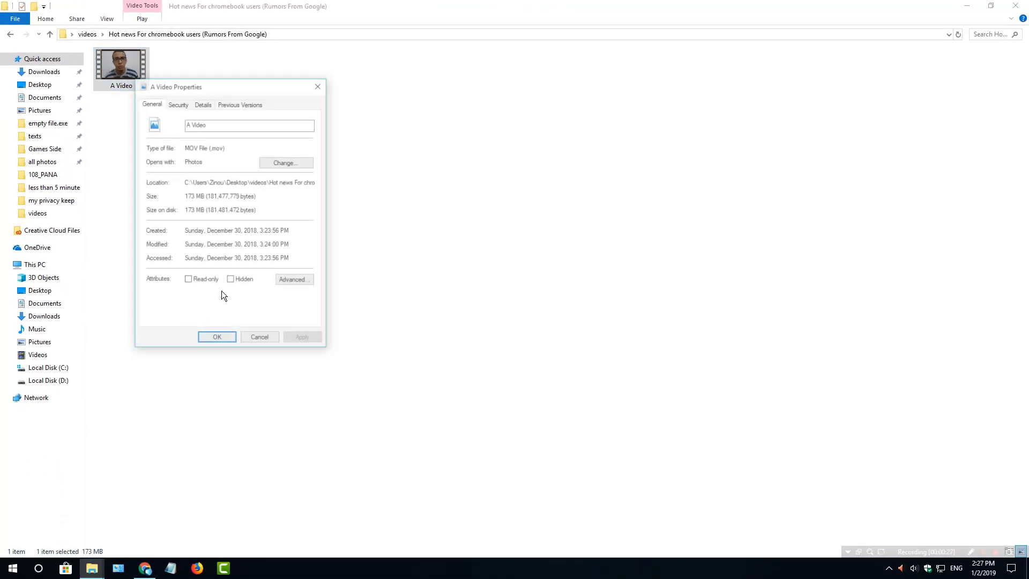
left_click(318, 86)
right_click(142, 73)
left_click(113, 163)
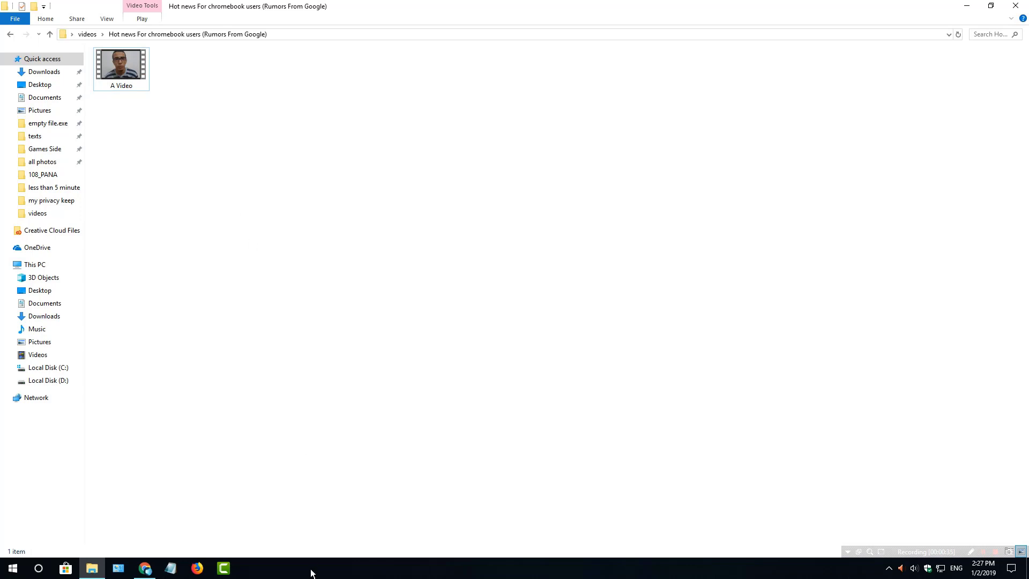
Open A Video from its right-click menu so it starts playing in Photos
left_click_drag(120, 68, 127, 84)
left_click(215, 162)
left_click_drag(218, 161, 179, 138)
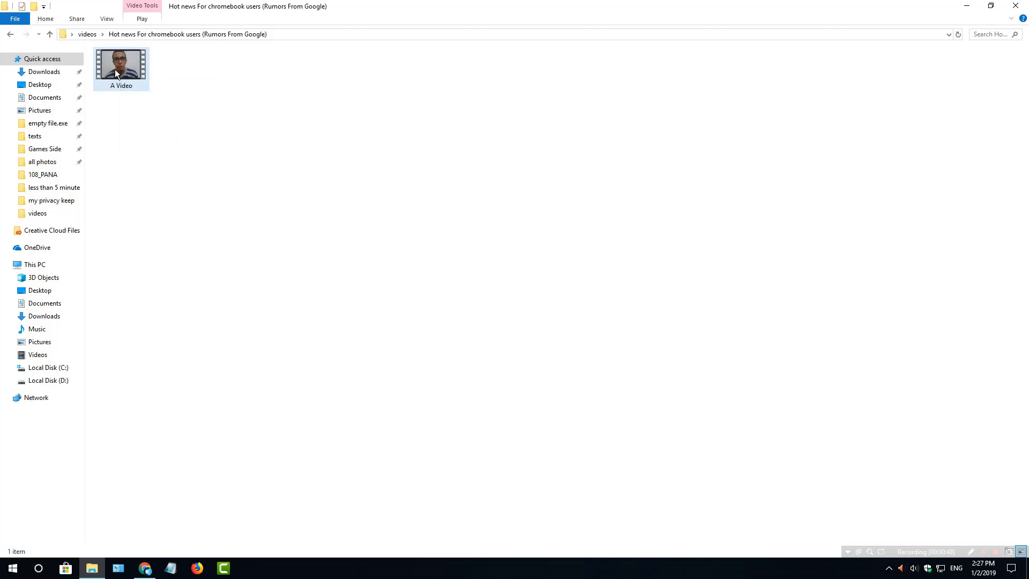
right_click(114, 70)
left_click(131, 78)
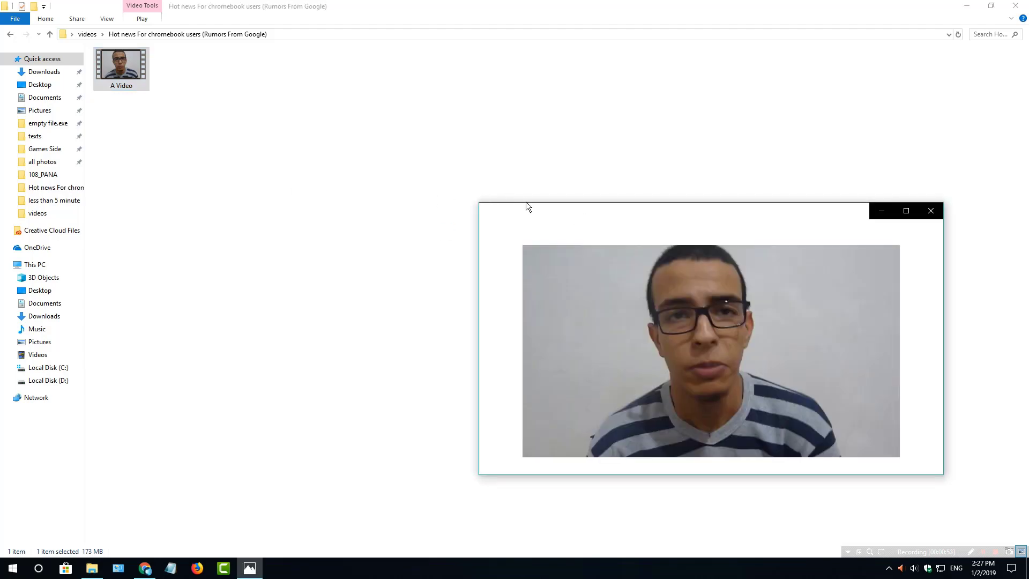
Toggle the Photos player full screen and back, then lower the system volume to 8
double_click(569, 214)
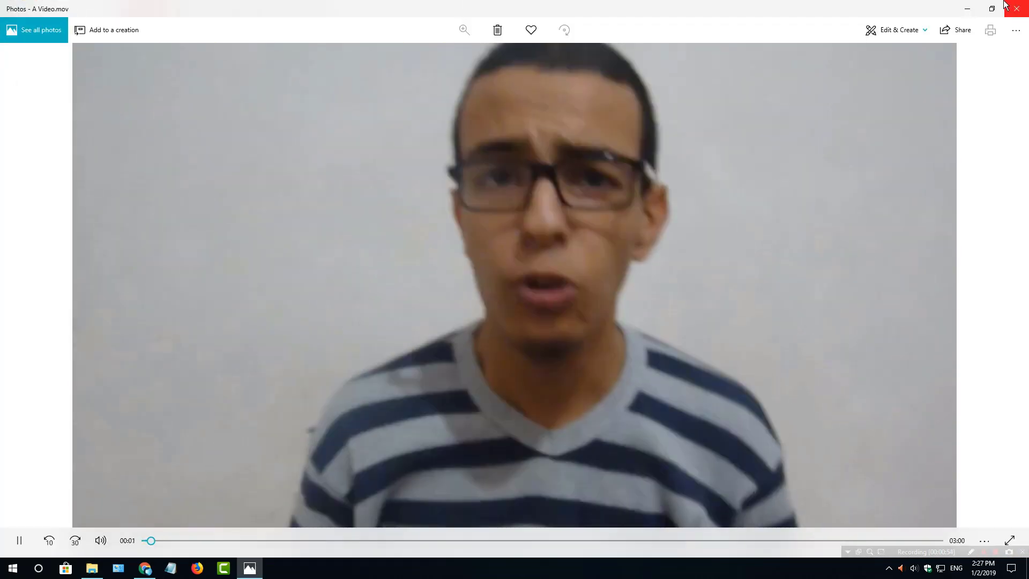
left_click(991, 8)
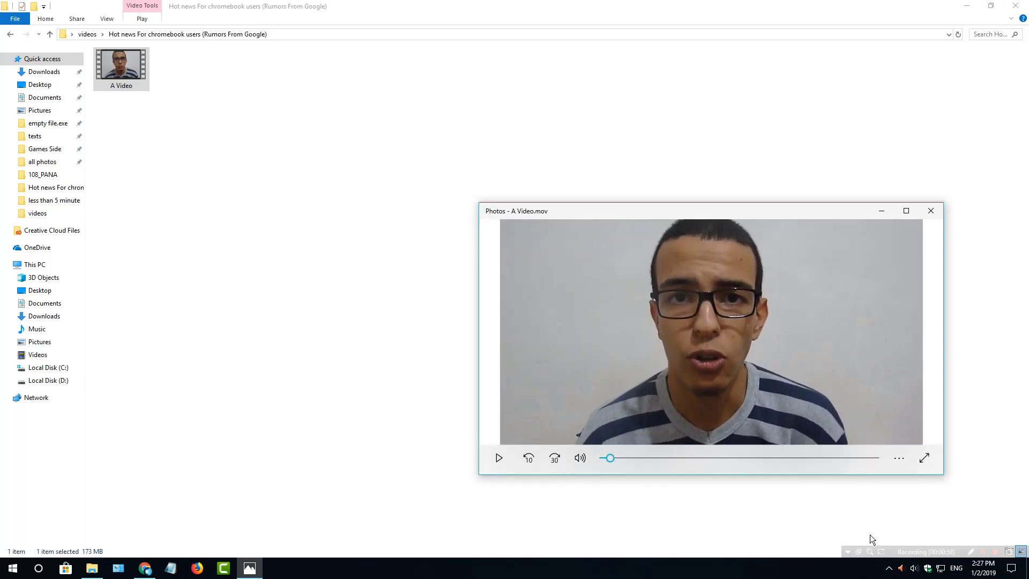
left_click(914, 567)
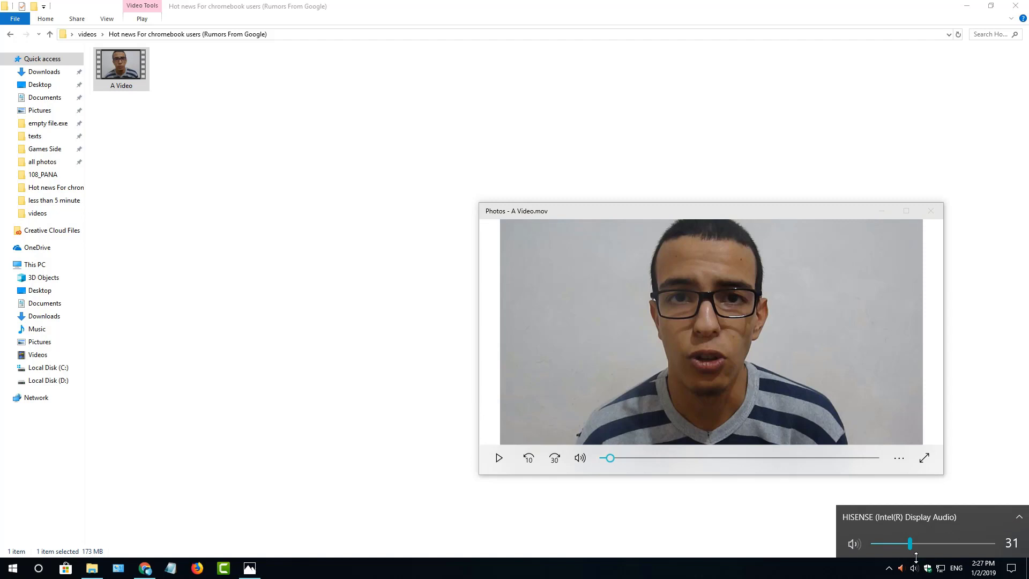
left_click_drag(908, 543, 882, 543)
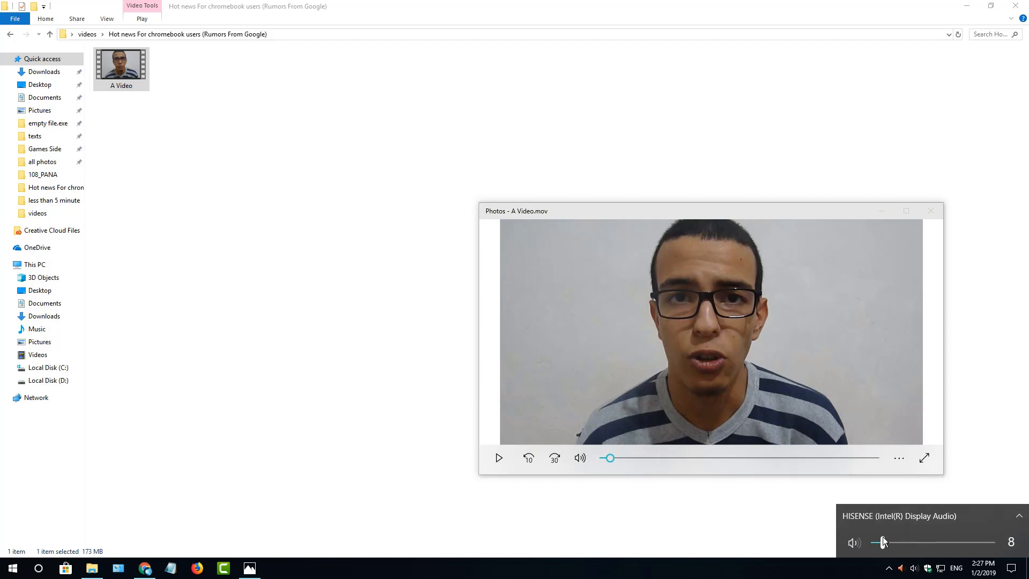
Move the Photos window higher, play A Video and jump ahead on the seek bar
left_click(539, 212)
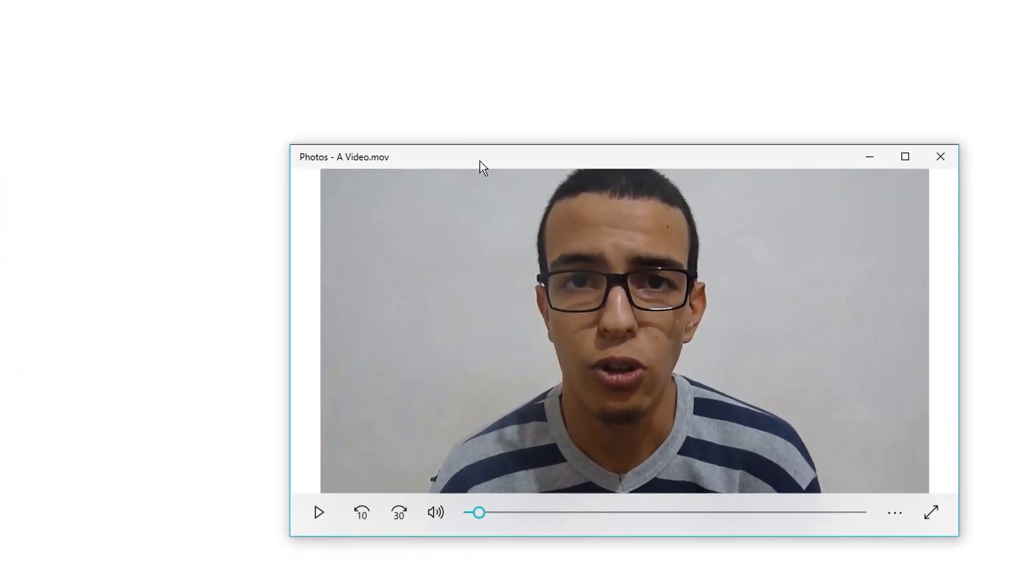
left_click_drag(479, 161, 480, 82)
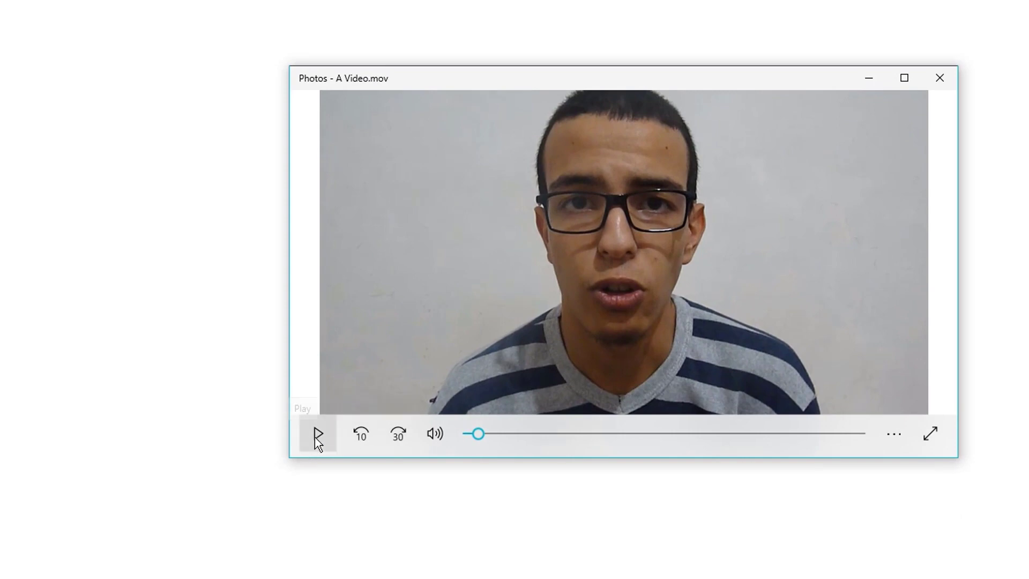
left_click(315, 437)
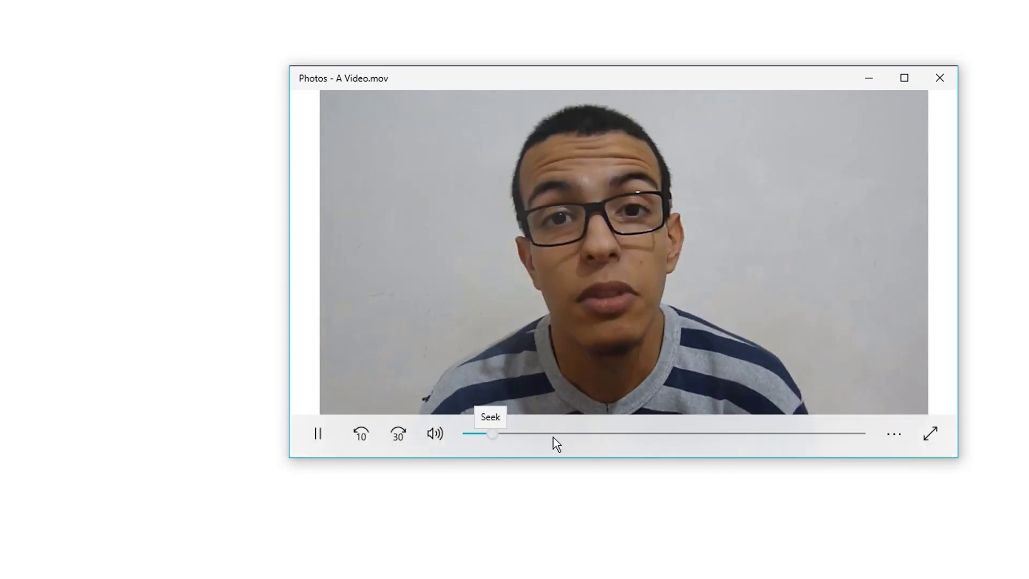
left_click(619, 435)
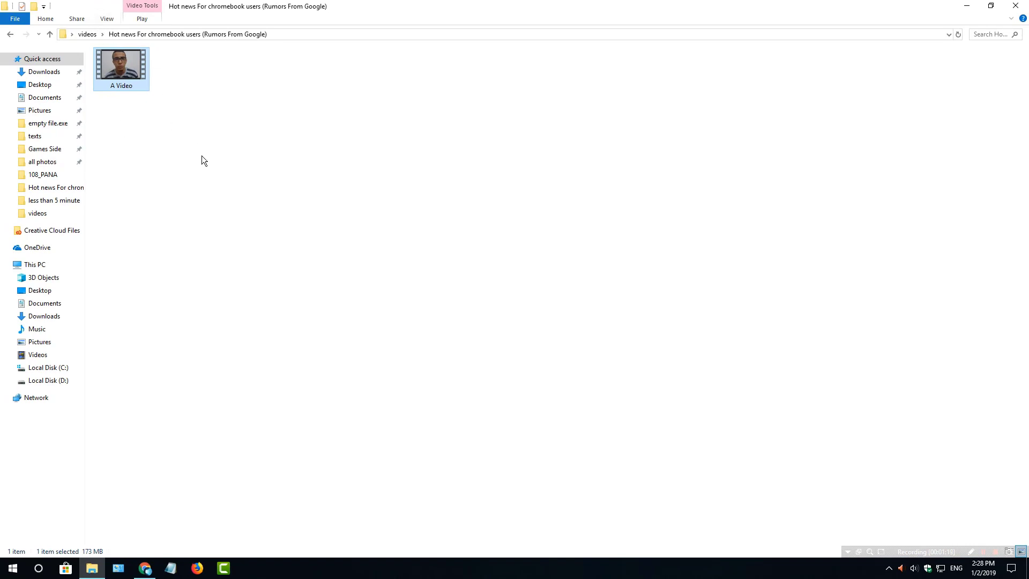
Enable File name extensions in the View tab so the clip shows as A Video.mov
left_click(108, 18)
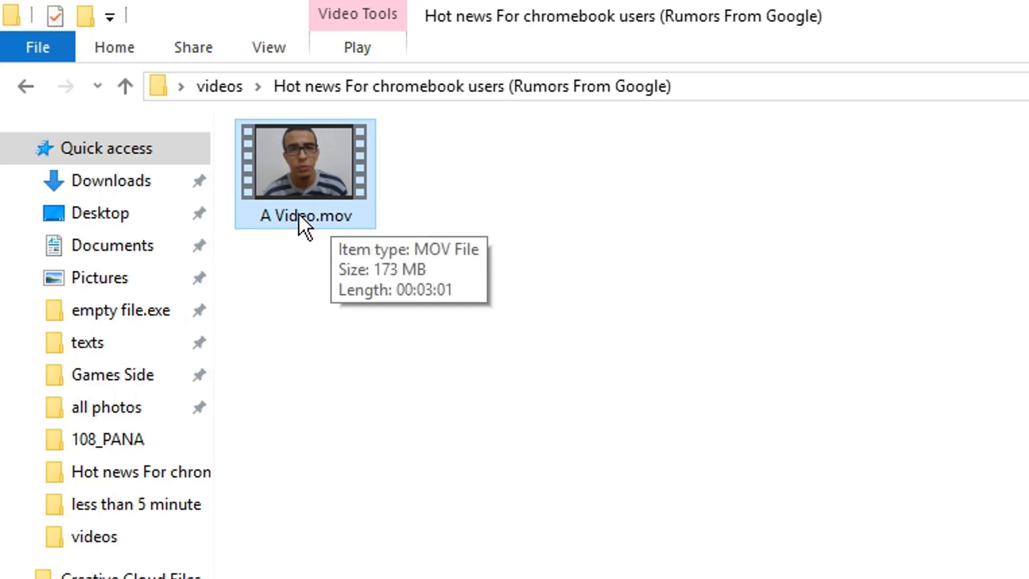
Rename A Video.mov to A Video.mp4 and confirm the extension-change warning with Yes
right_click(339, 219)
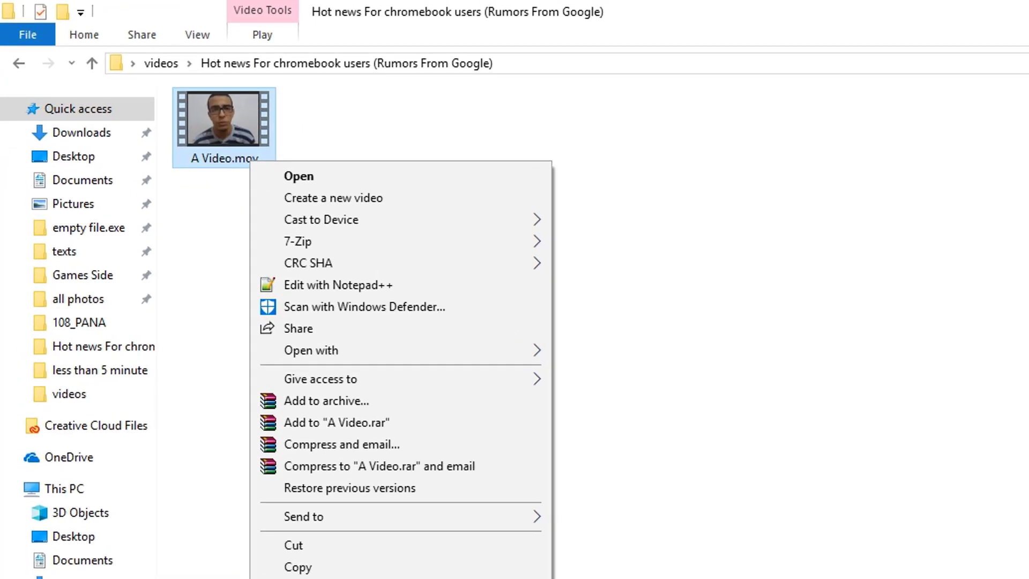
left_click(306, 535)
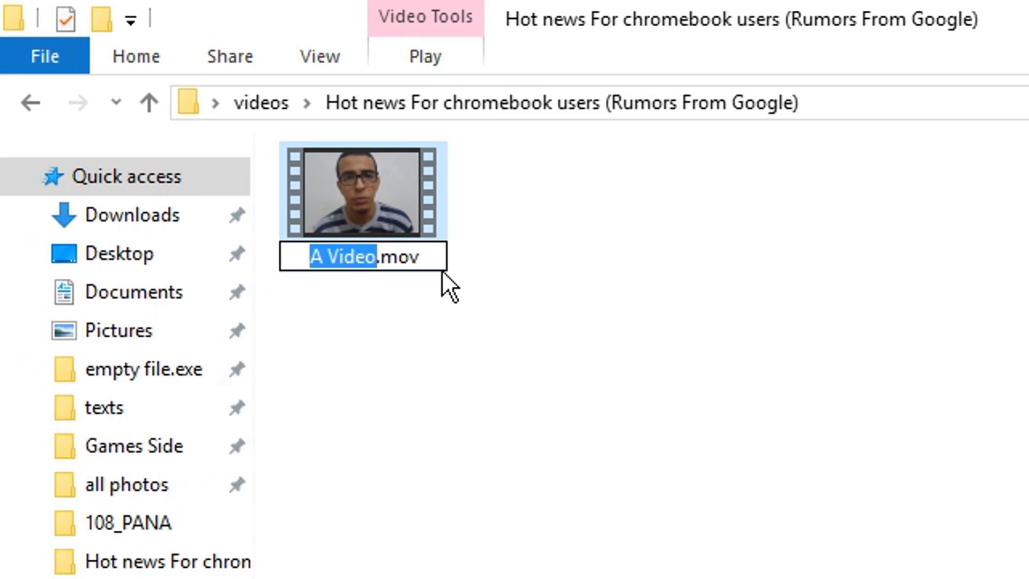
mouse_move(436, 258)
left_mouse_down()
mouse_move(394, 259)
mouse_move(377, 272)
left_mouse_up()
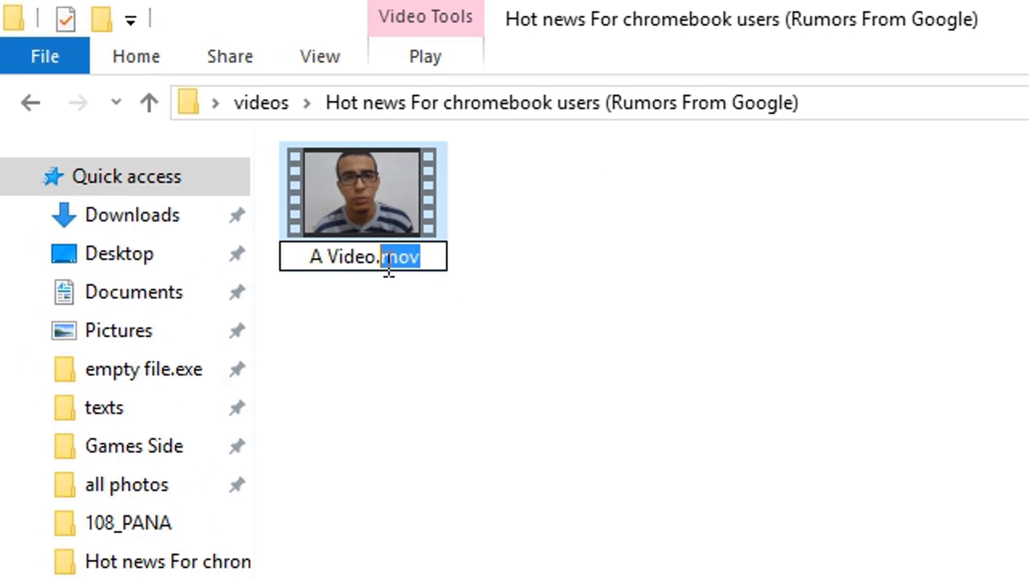
key("BackSpace")
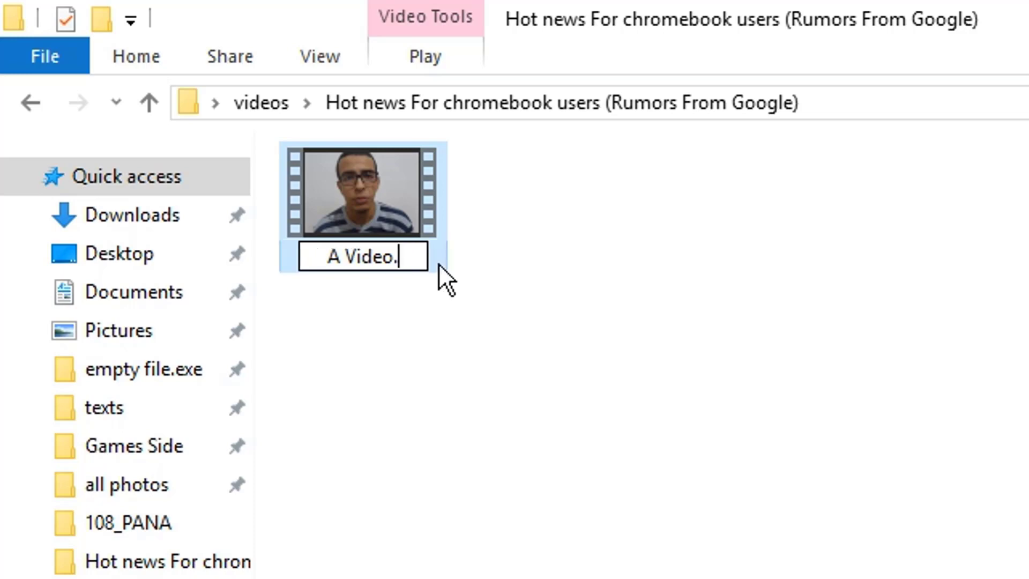
type("m")
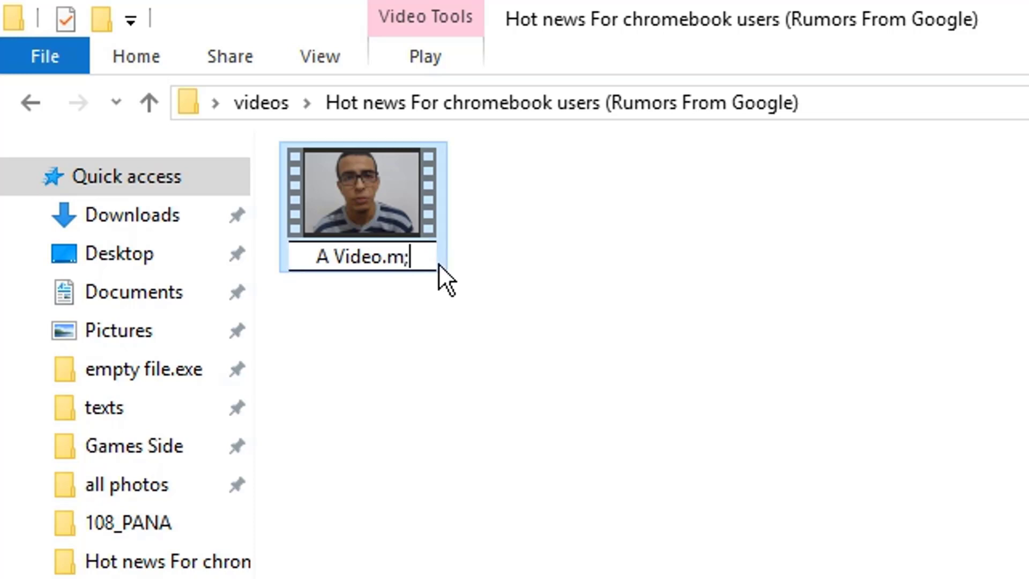
type("p")
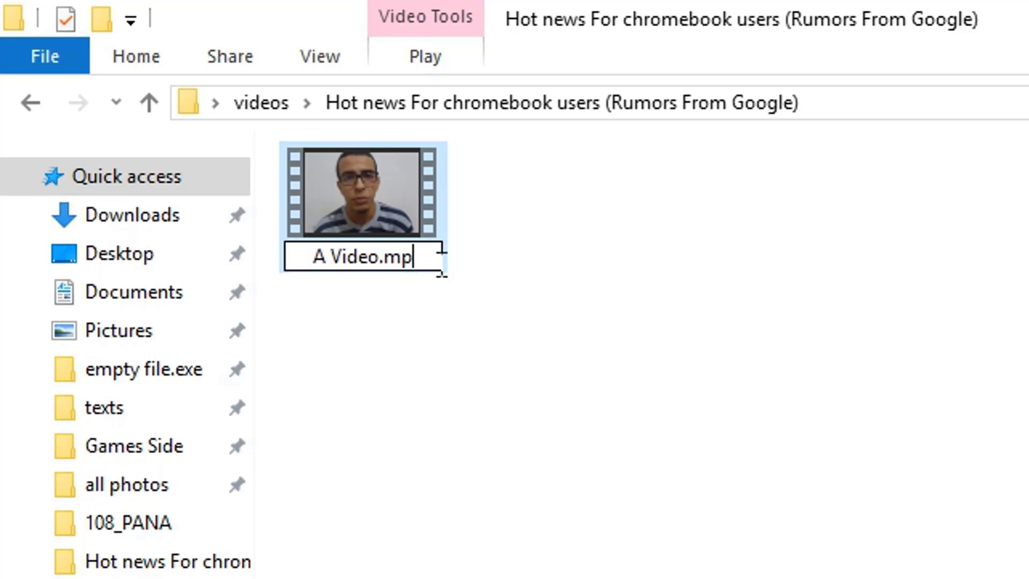
type("4")
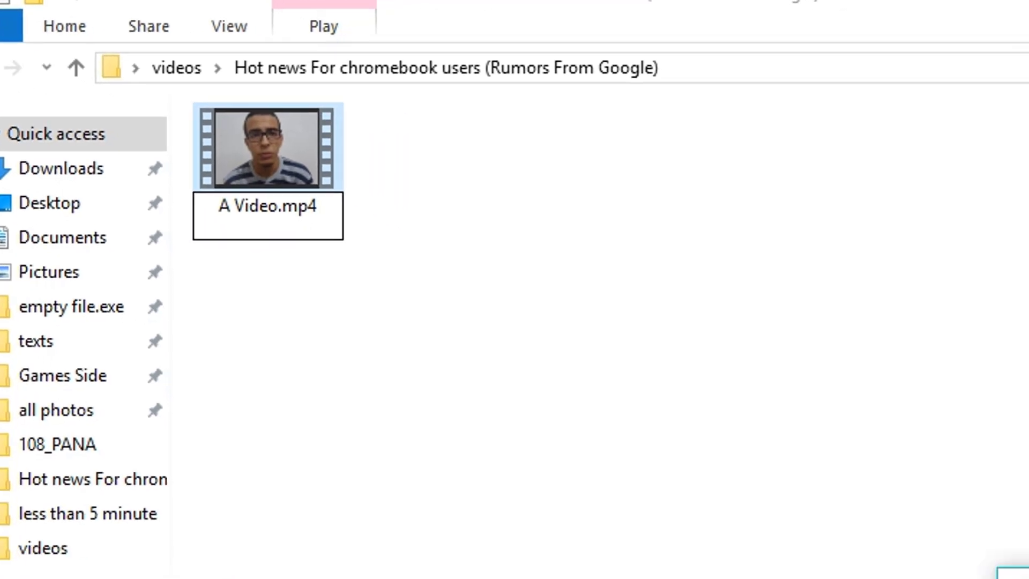
key("Return")
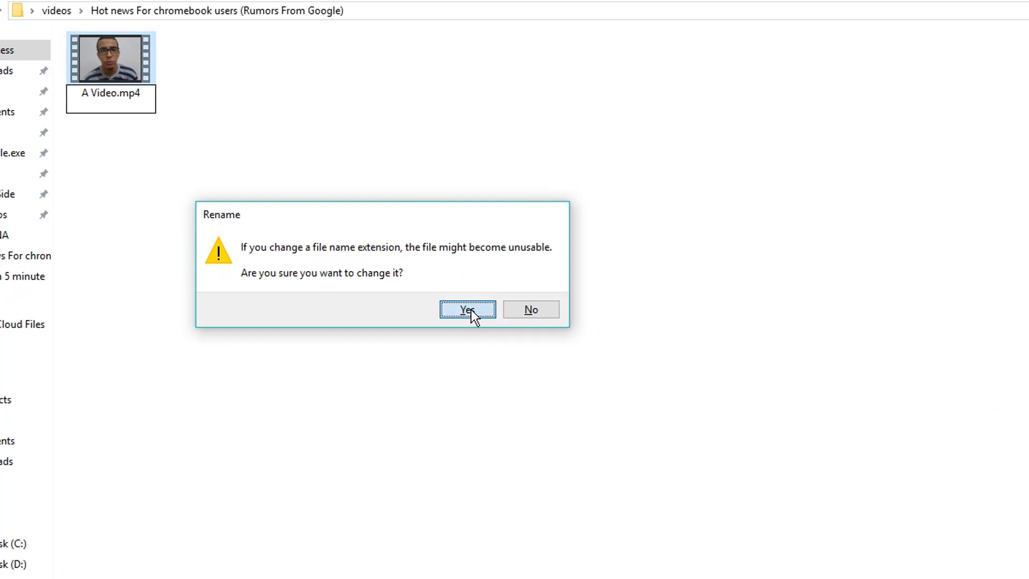
left_click(470, 309)
Open A Video.mp4 in Movies & TV, then centre and resize the player window
right_click(113, 88)
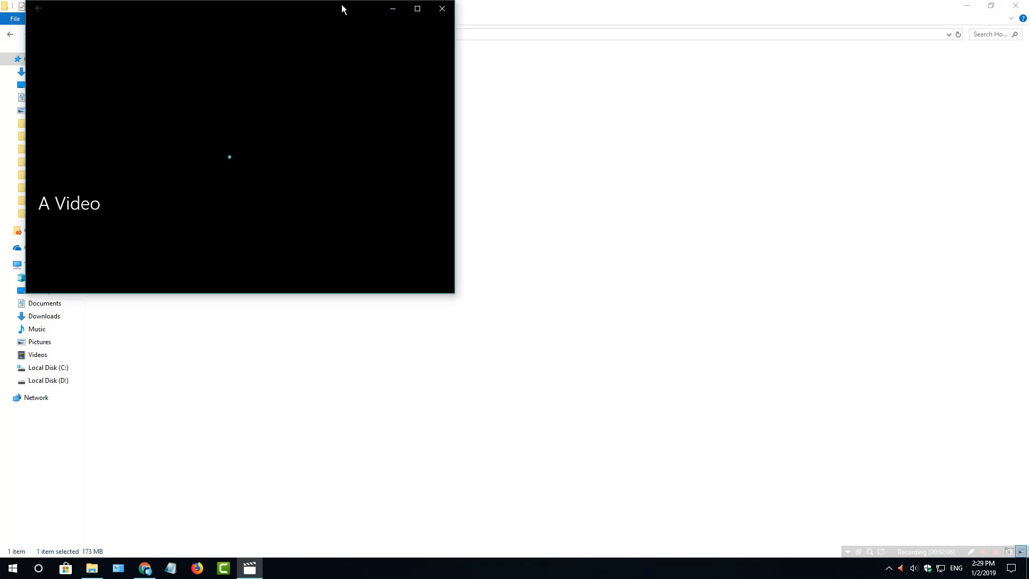
left_click_drag(342, 8, 560, 126)
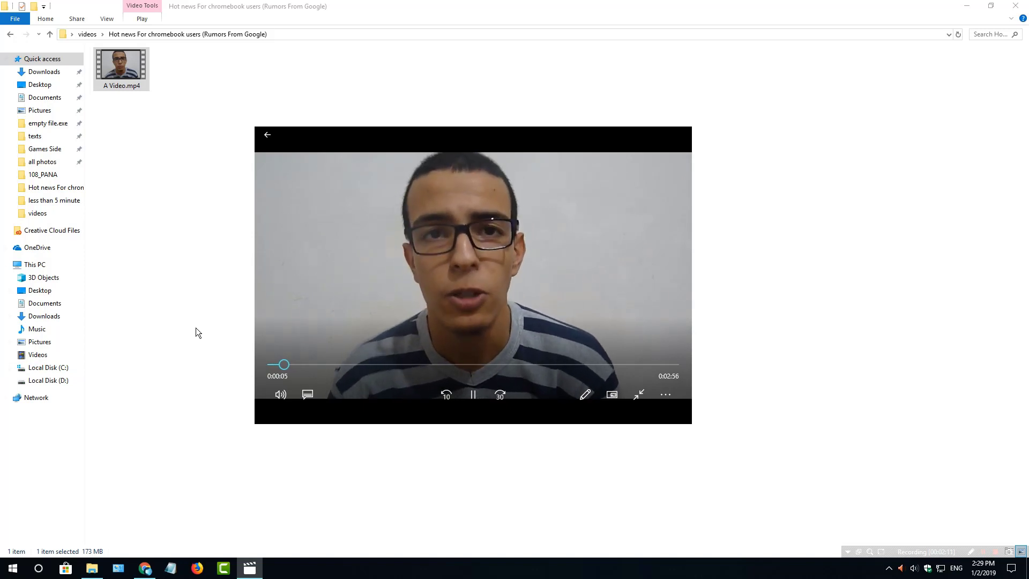
left_click_drag(256, 161, 475, 161)
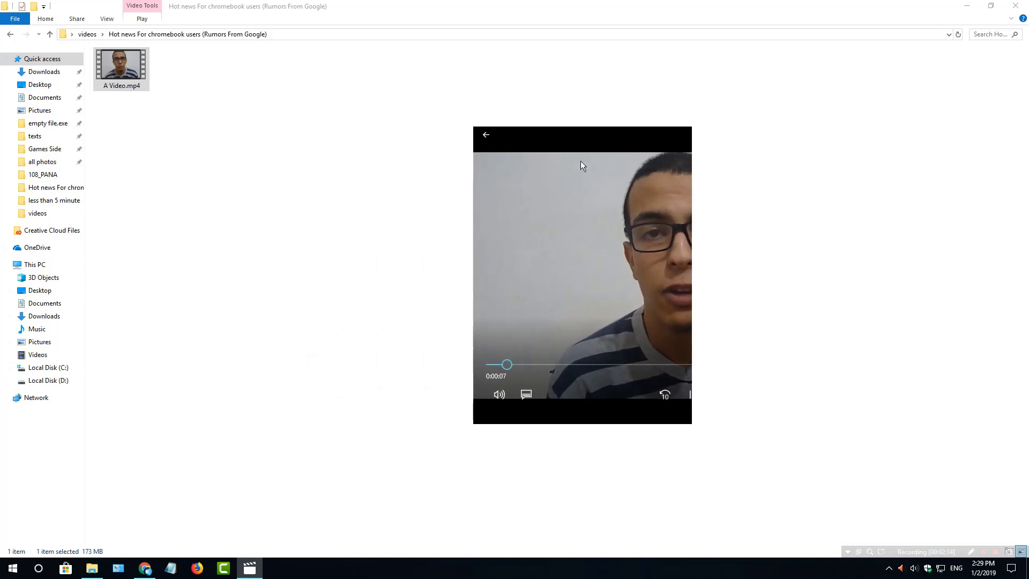
left_click_drag(316, 136, 496, 91)
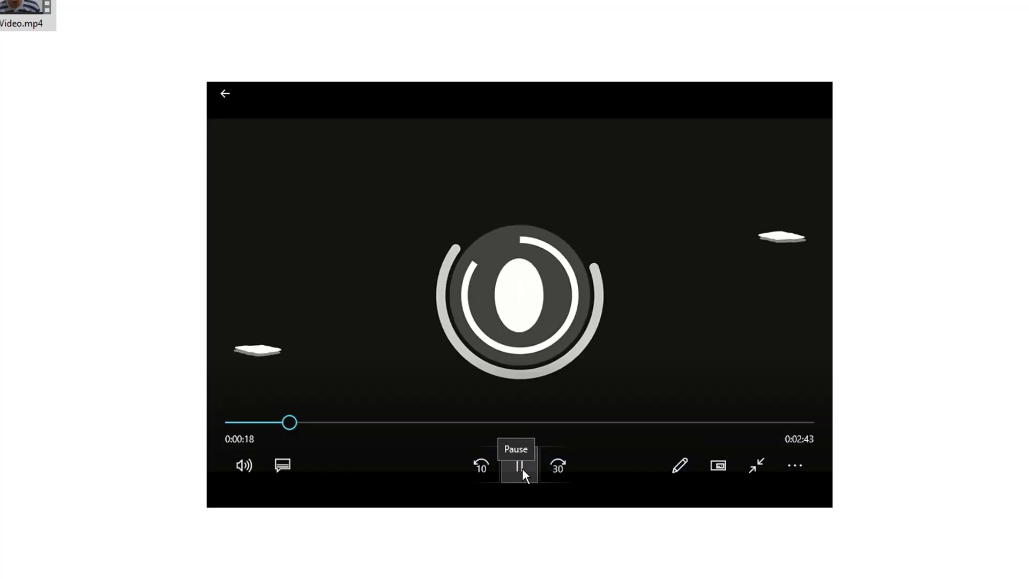
Pause the video and bring the File Explorer folder back to the front
left_click(522, 469)
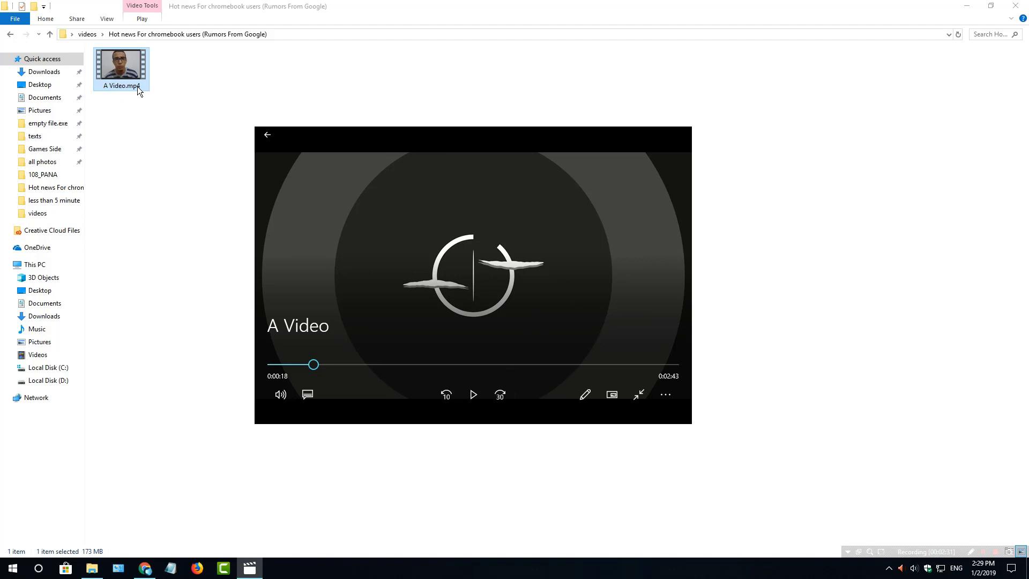
left_click(169, 158)
mouse_move(249, 569)
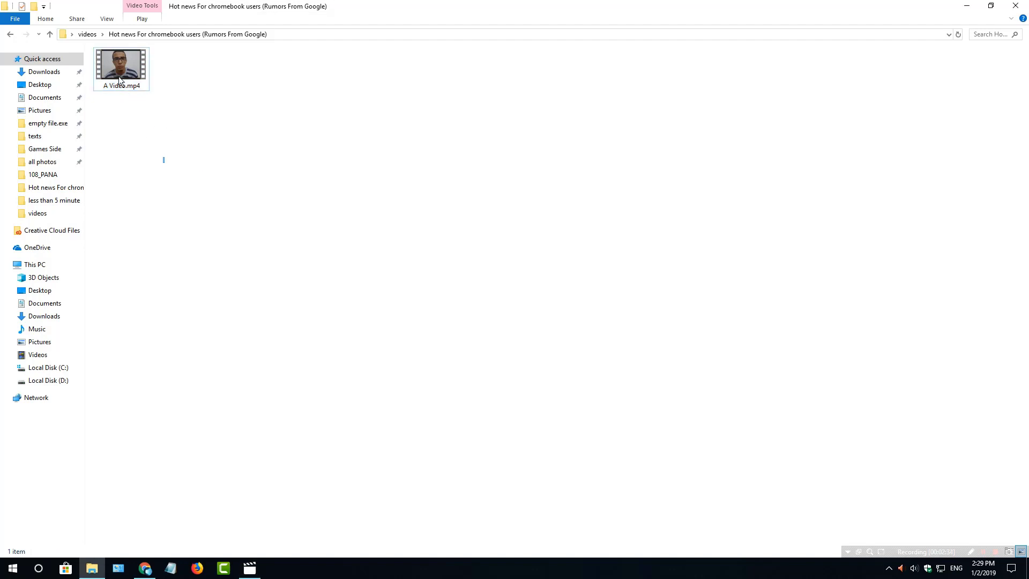
left_click_drag(104, 164, 158, 154)
left_click(193, 193)
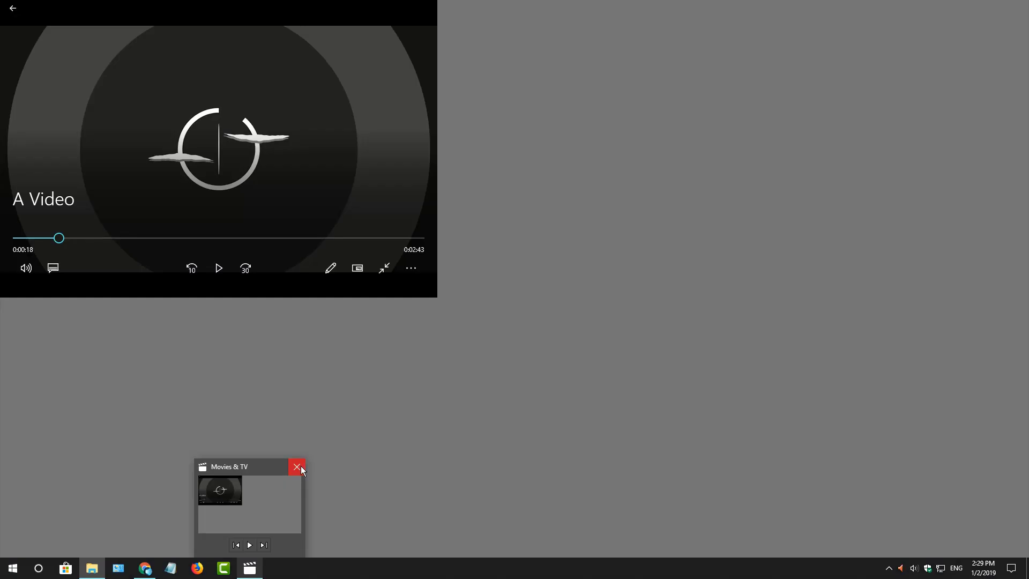
Close Movies & TV from the taskbar and refocus the folder showing A Video.mp4
left_click(301, 465)
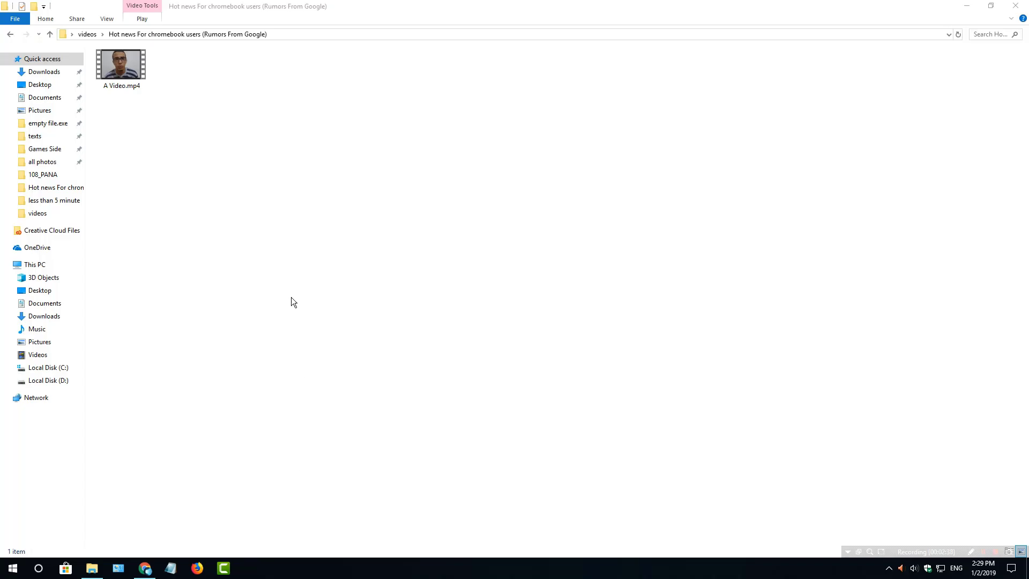
left_click(291, 302)
mouse_move(246, 314)
left_mouse_down()
mouse_move(340, 247)
mouse_move(336, 281)
left_mouse_up()
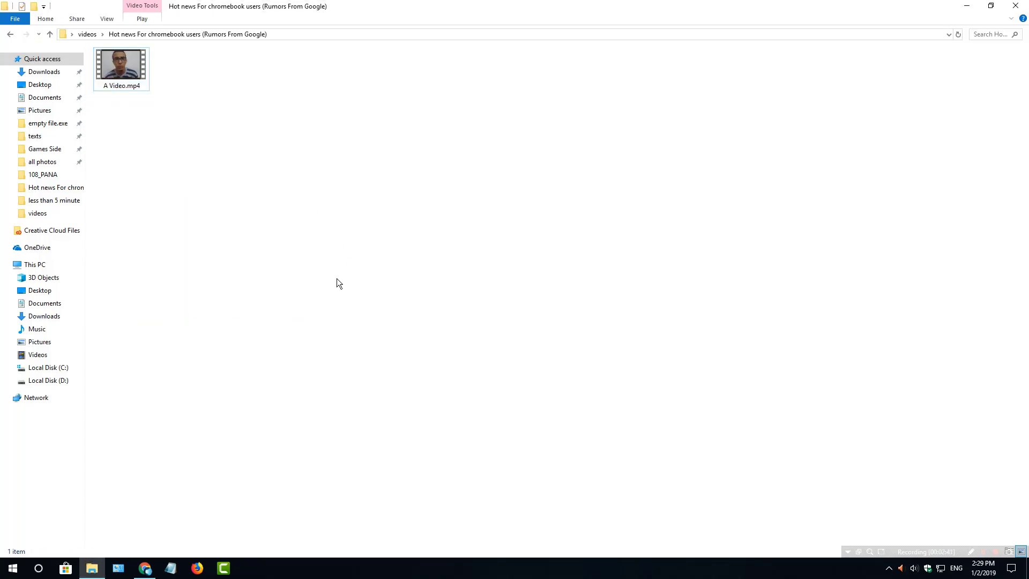
left_click_drag(460, 392, 461, 371)
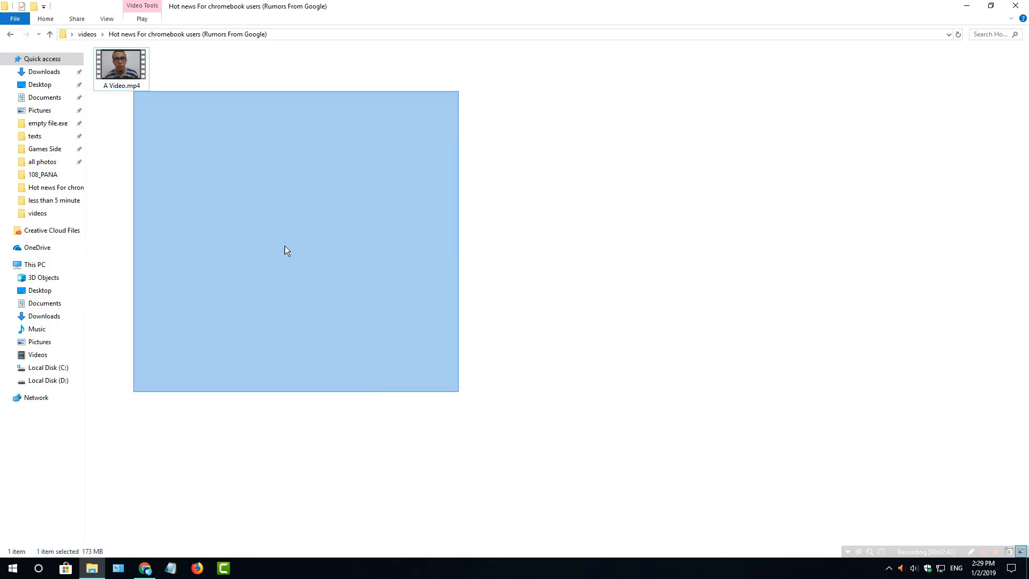